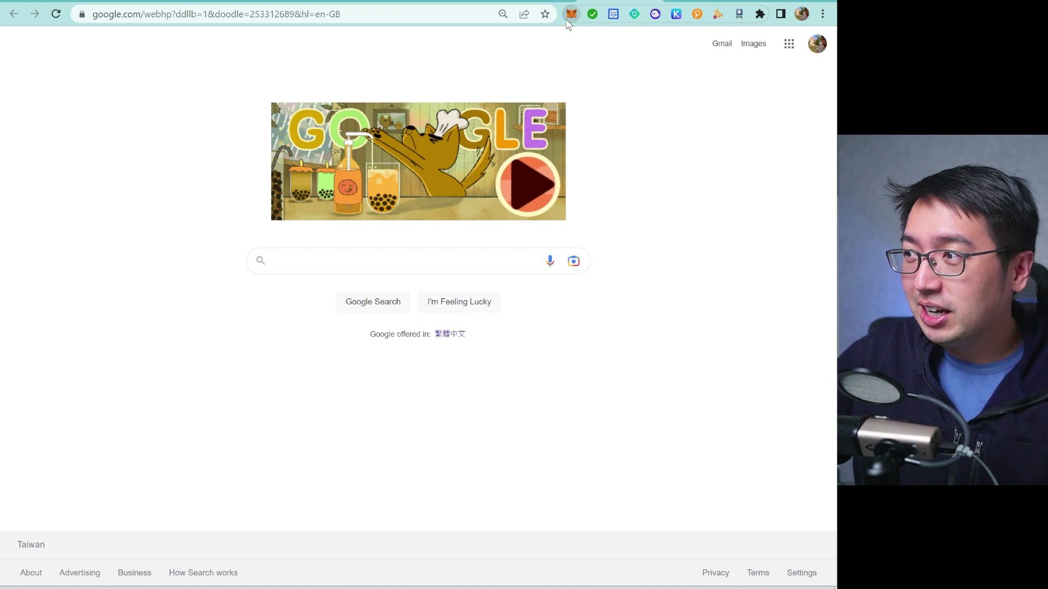
Open the MetaMask Portfolio site from the wallet extension, check the connected accounts, and go to the staking page.
left_click(569, 18)
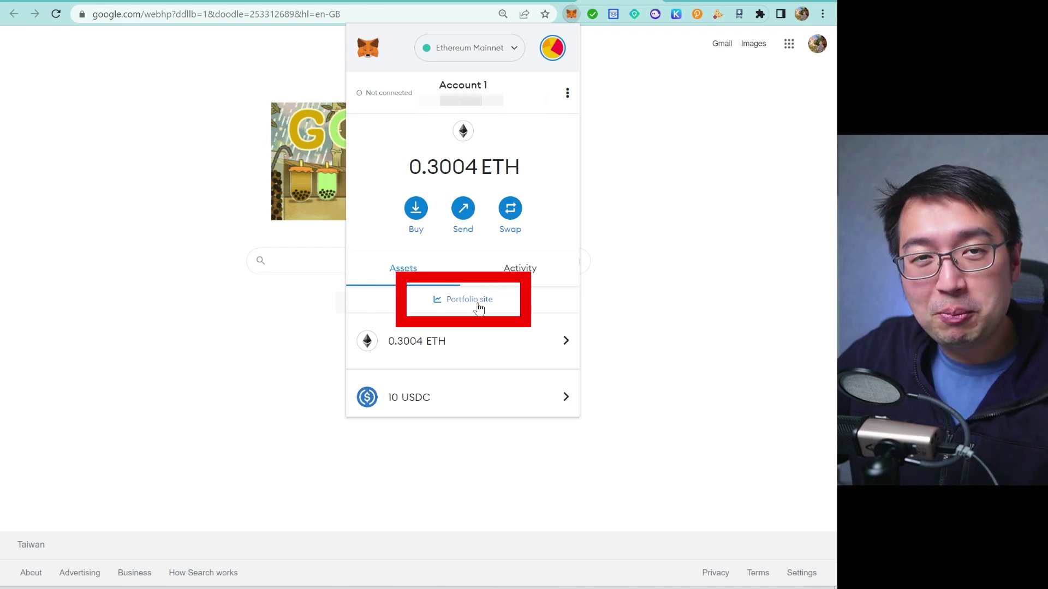
left_click(479, 308)
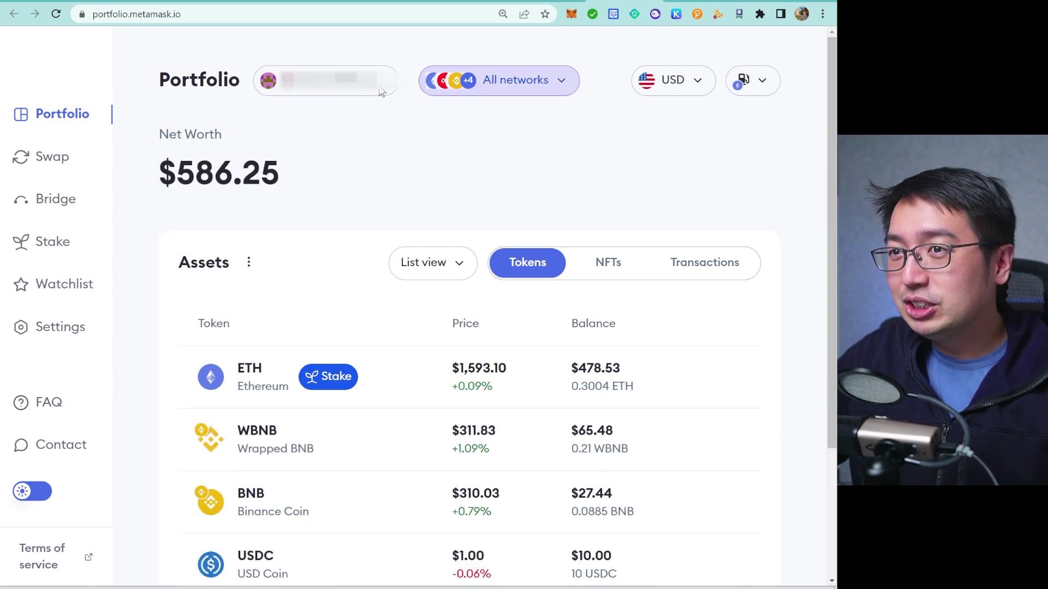
left_click(346, 87)
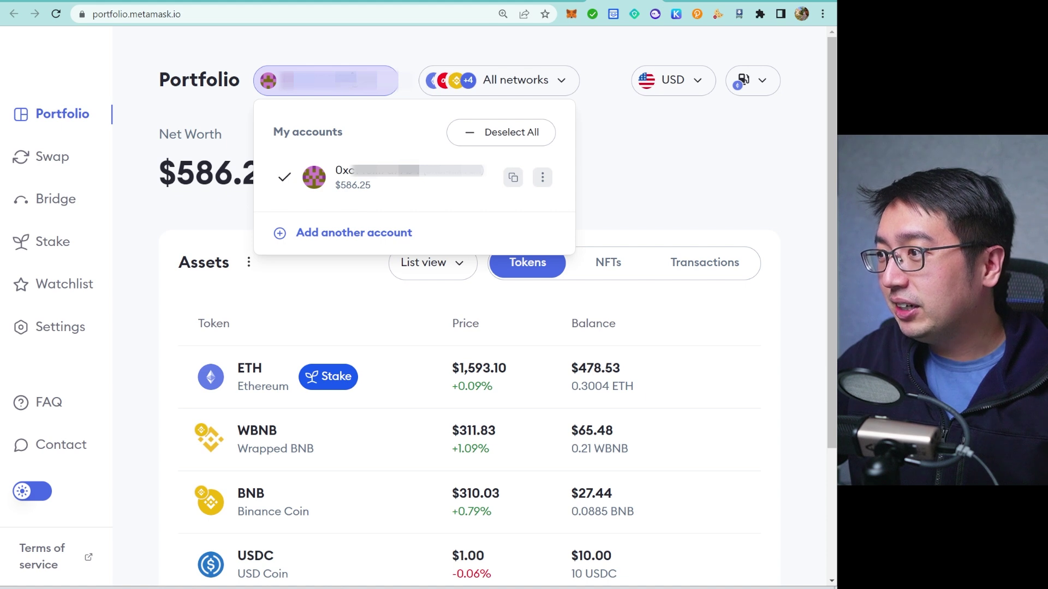
left_click(73, 258)
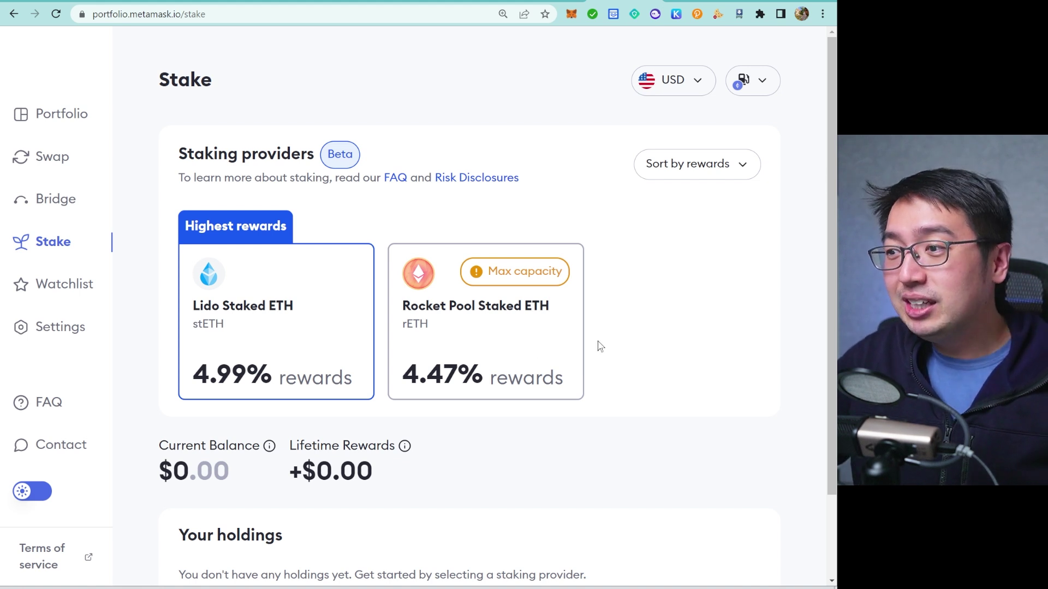
Read the staking information for Lido Staked ETH, including the note on swapping stETH for ETH.
scroll(617, 293, "down", 1)
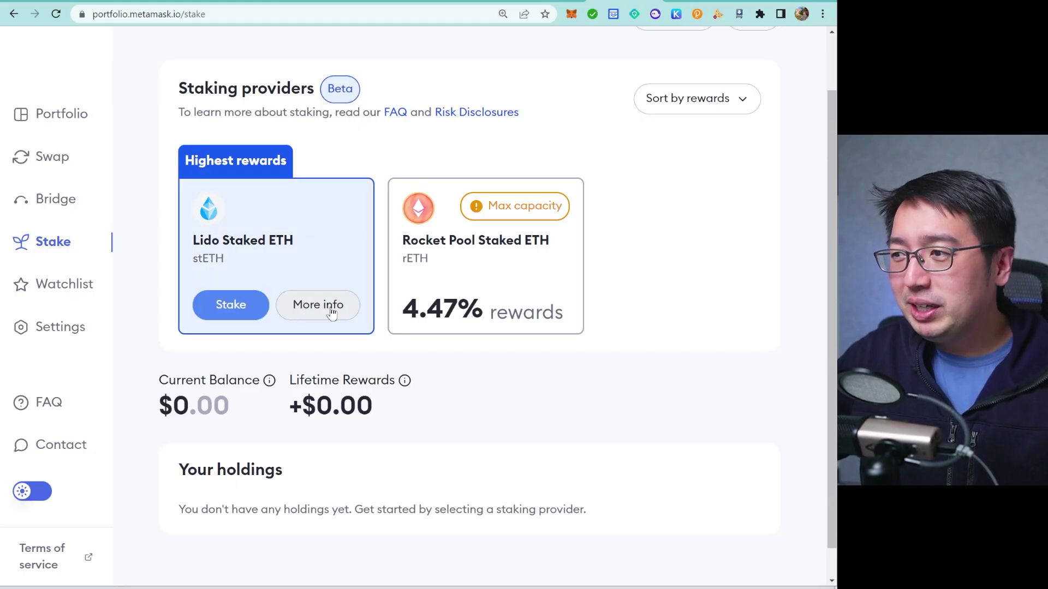
left_click(331, 313)
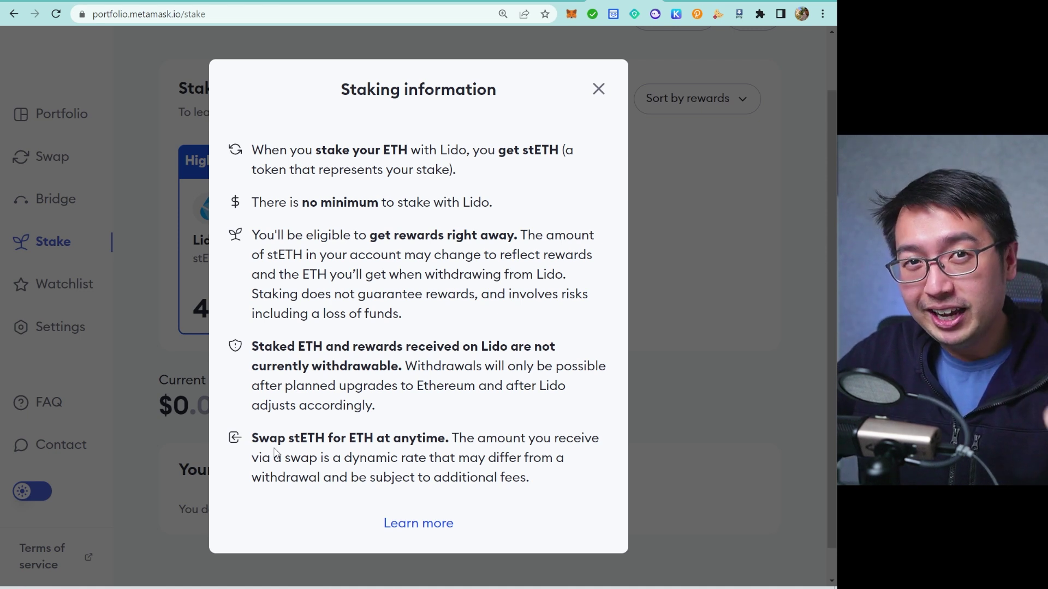
left_click_drag(293, 439, 348, 438)
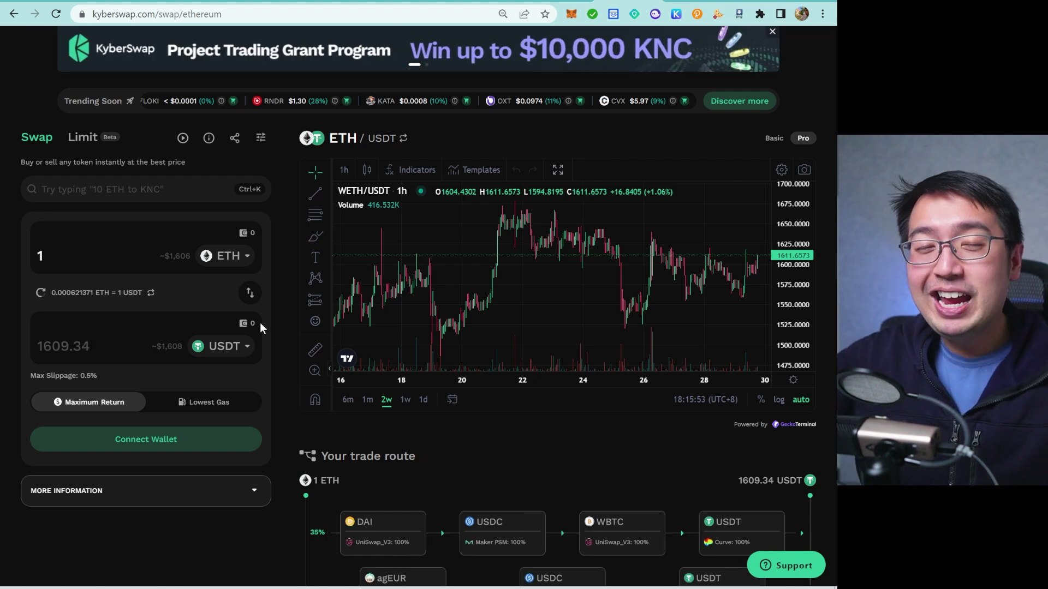
On KyberSwap, search for steth and choose stETH (Lido) as the token to receive for ETH.
left_click(238, 344)
type("steth")
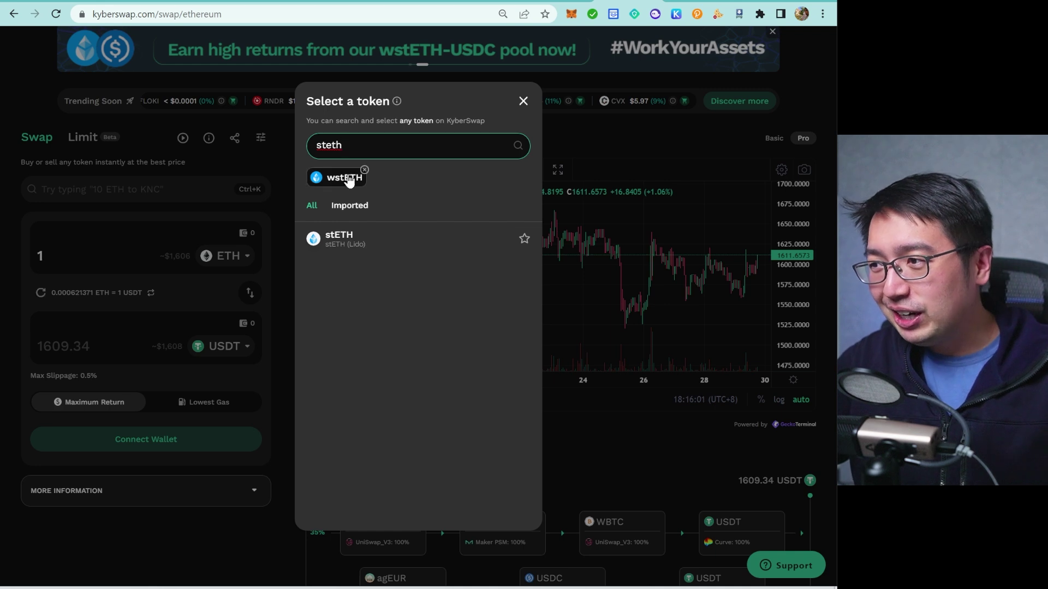
left_click_drag(350, 182, 375, 251)
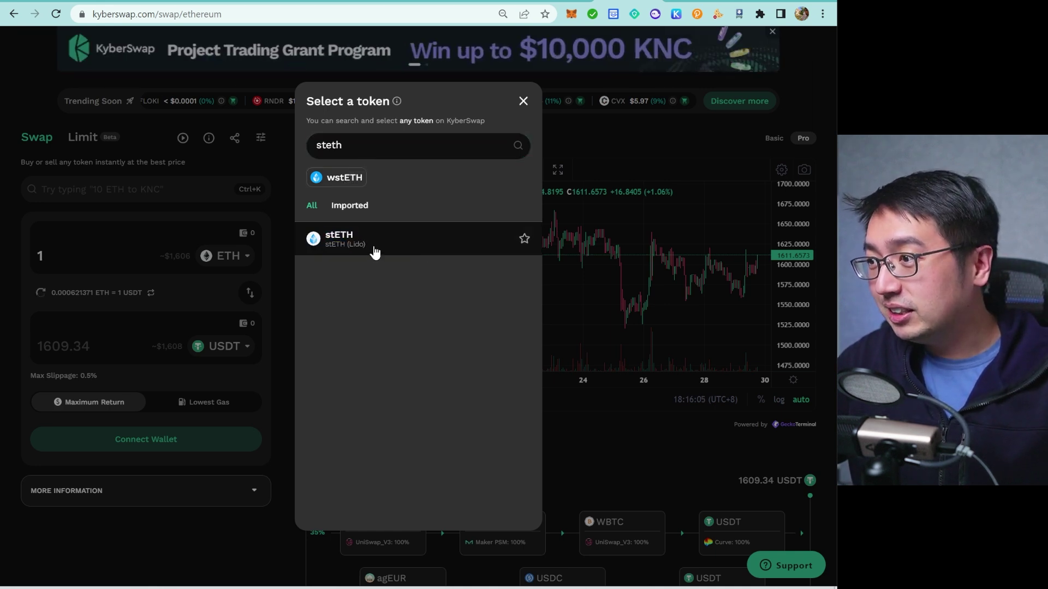
left_click(375, 252)
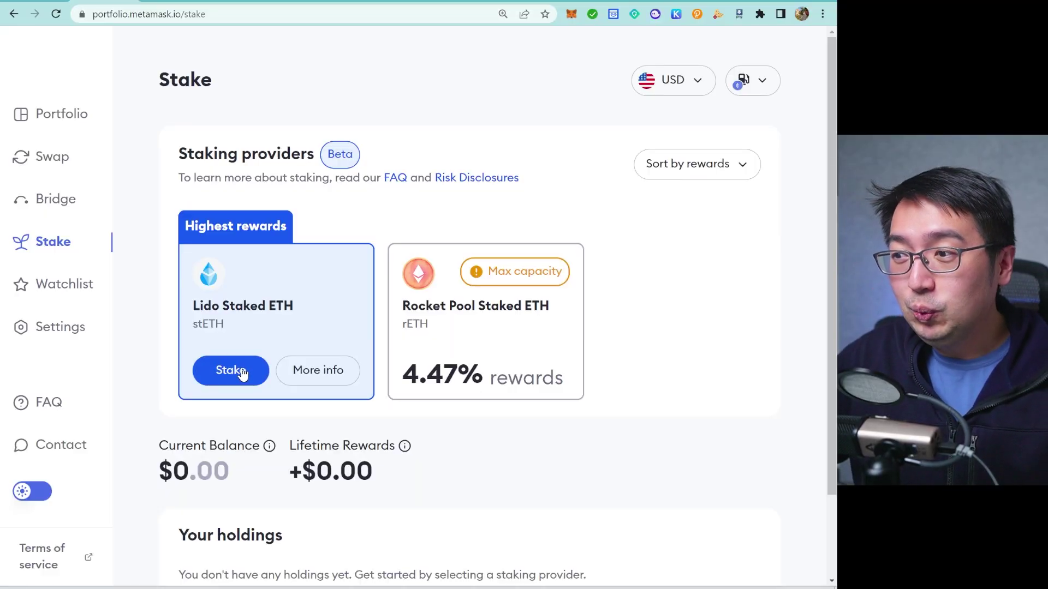
Back in MetaMask Portfolio, start a Lido Staked ETH stake and set the amount to send to 0.1 ETH.
left_click(240, 372)
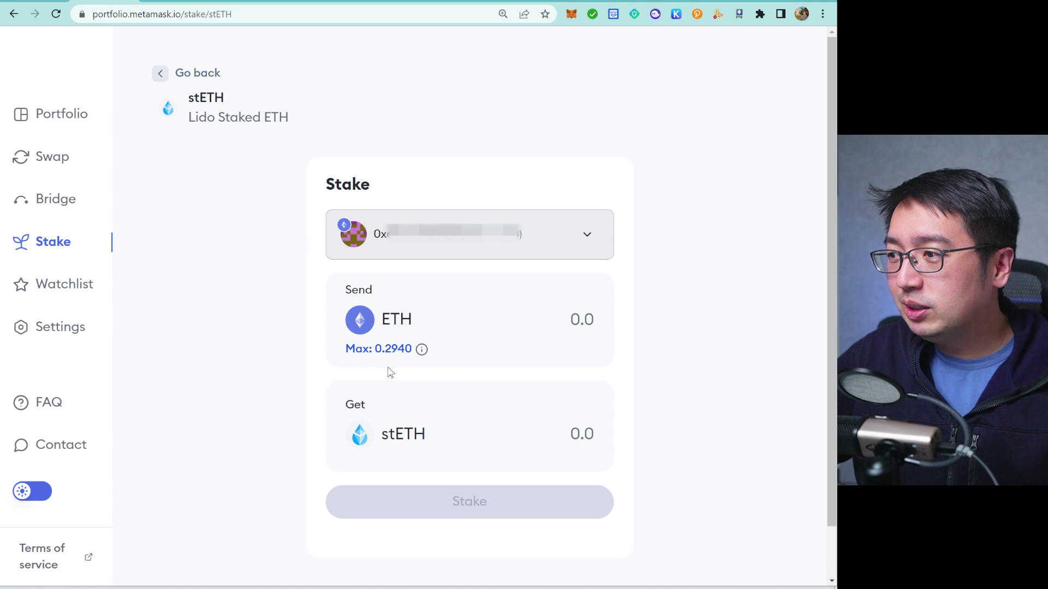
scroll(574, 367, "down", 1)
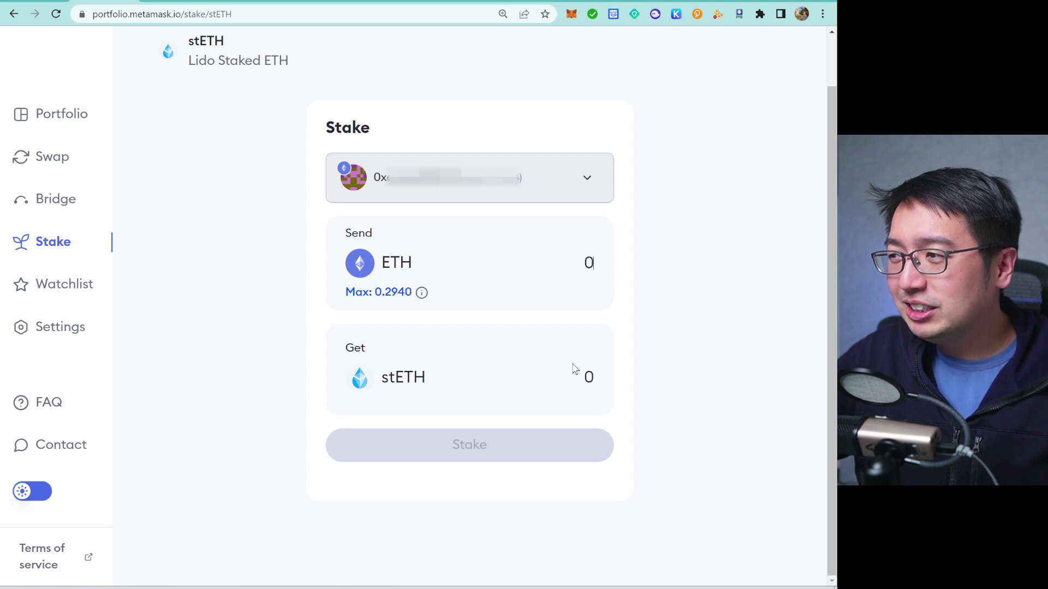
type("1")
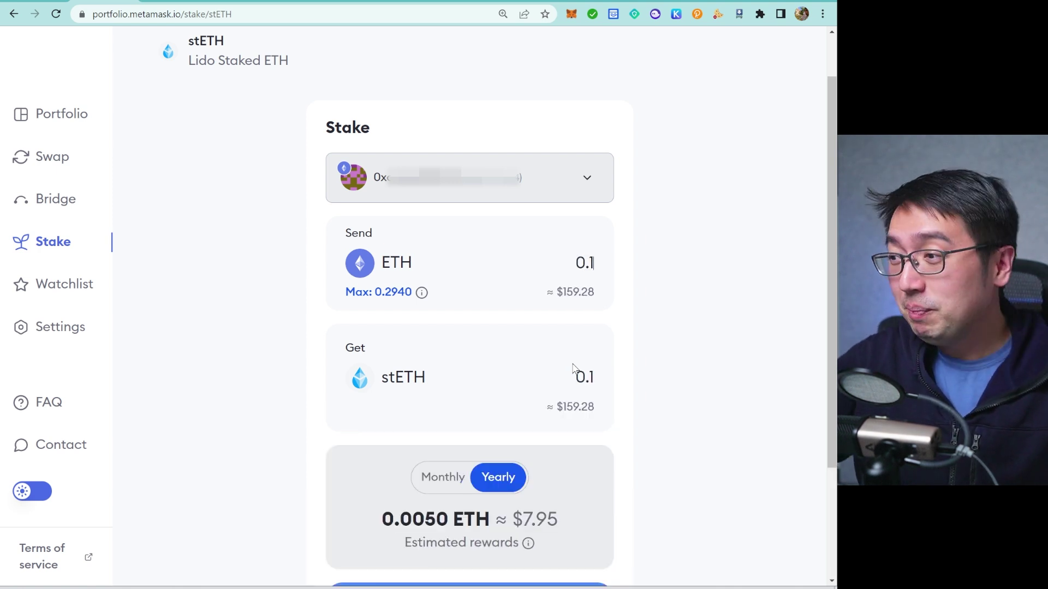
scroll(574, 368, "down", 2)
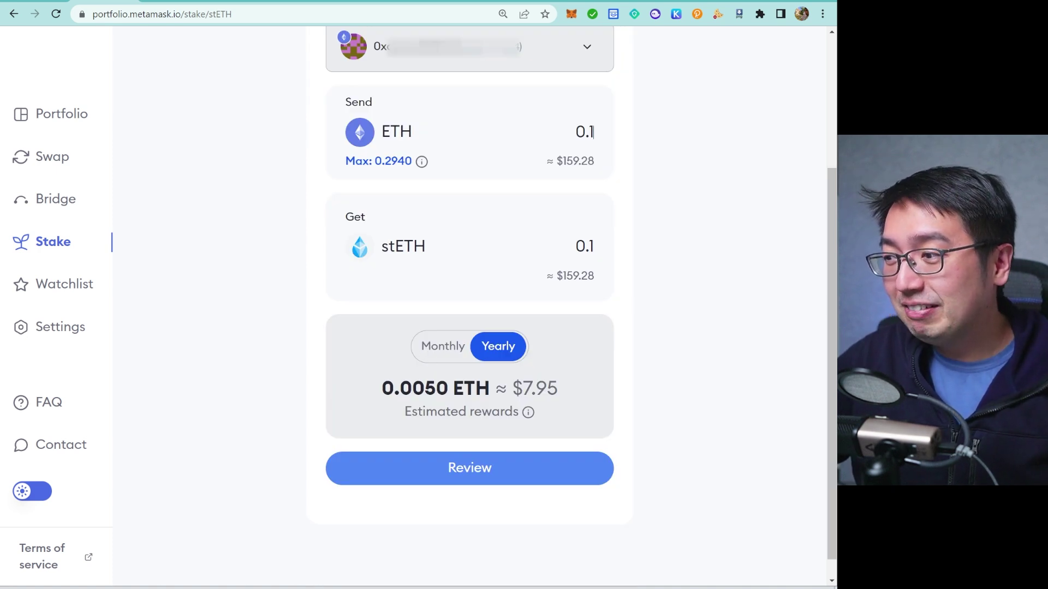
Compare the monthly and yearly estimated rewards for the entered stake amount.
left_click_drag(412, 389, 424, 388)
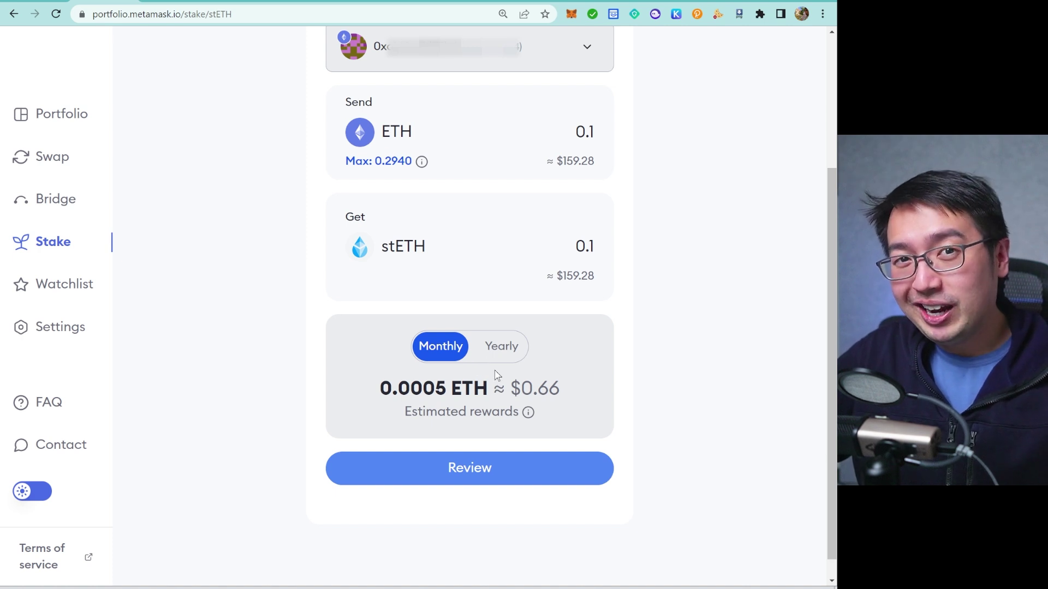
left_click(509, 354)
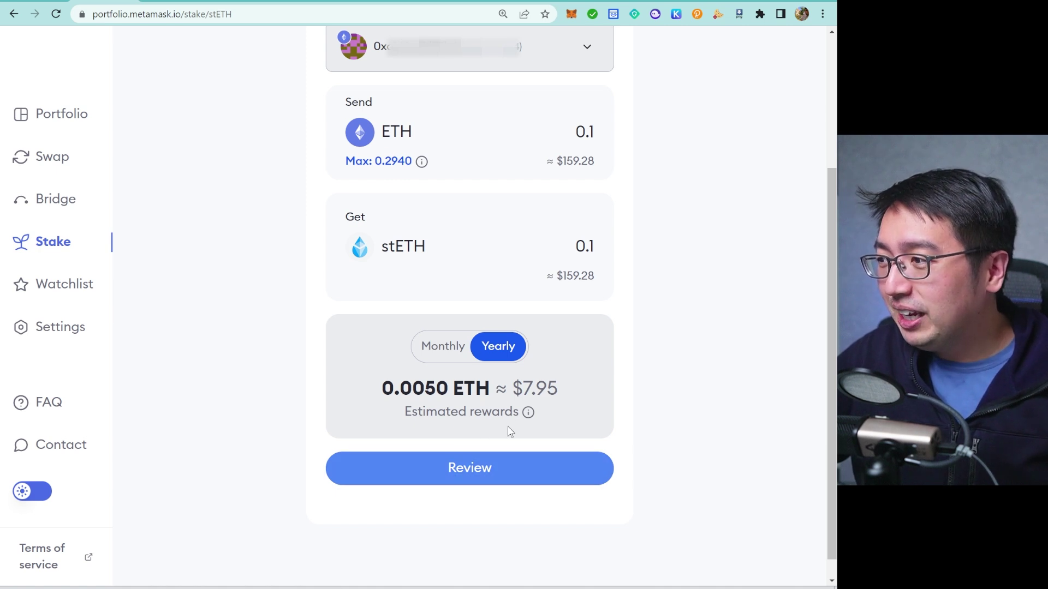
left_click_drag(522, 389, 556, 389)
left_click(557, 388)
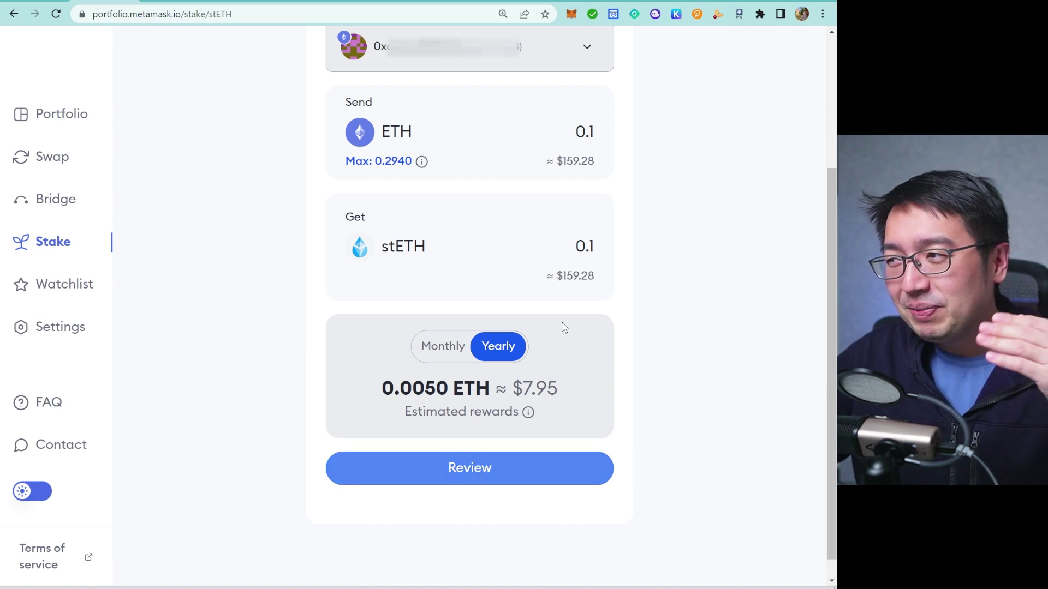
Proceed to the review of the 0.1 ETH stake and check its estimated gas fee.
left_click(482, 471)
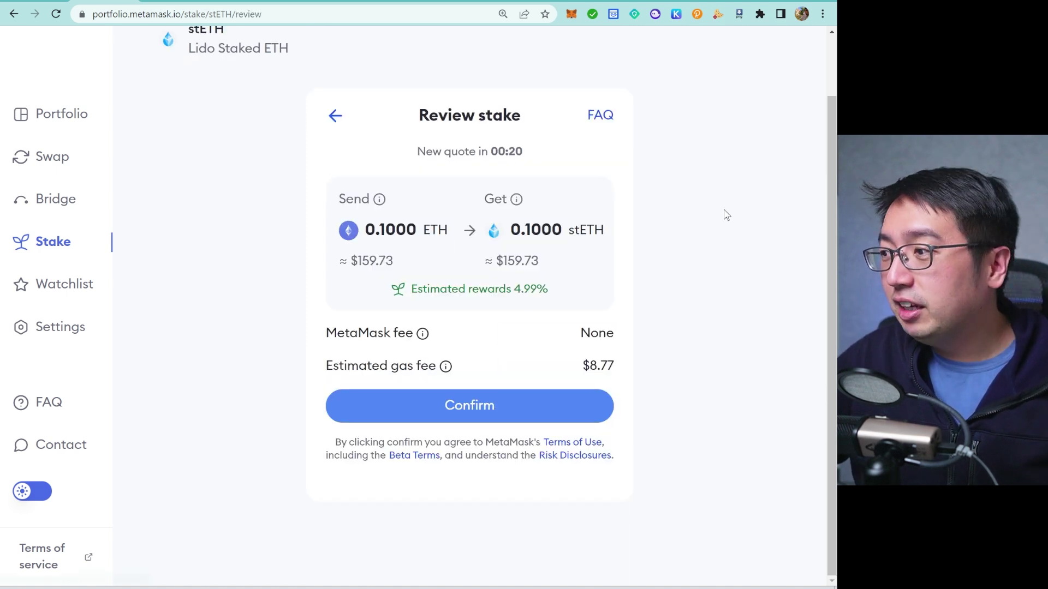
left_click_drag(339, 366, 626, 369)
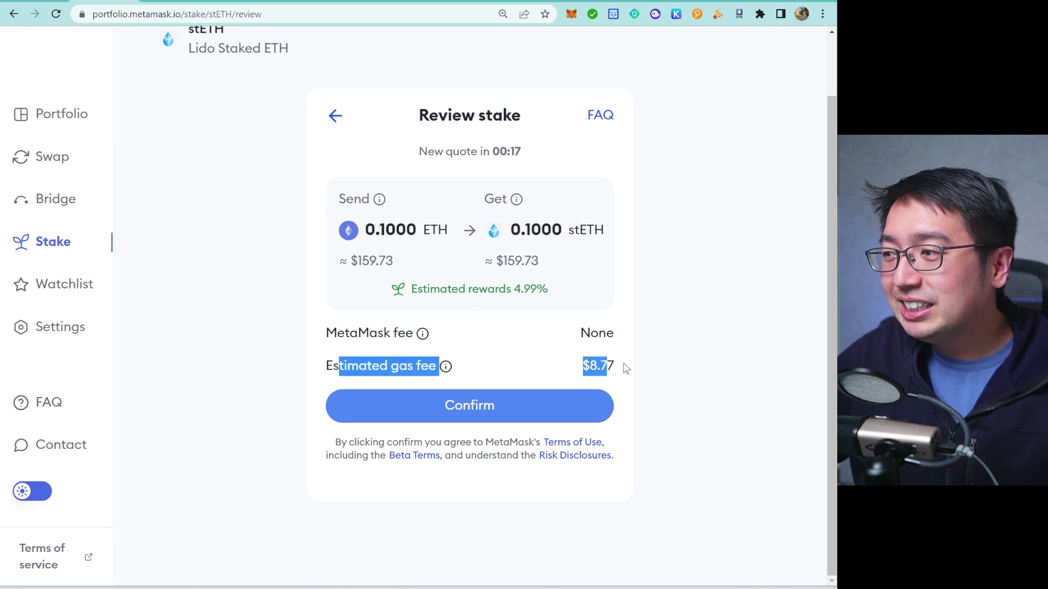
left_click(663, 372)
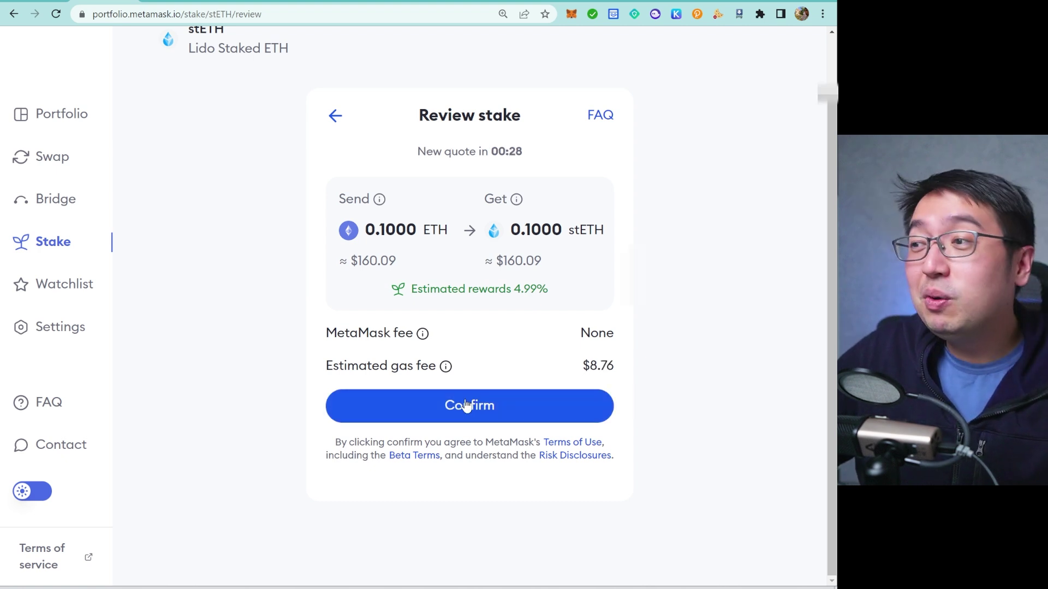
Confirm the 0.1 ETH stake, check the gas fee in the wallet request, and approve the transaction.
left_click(431, 415)
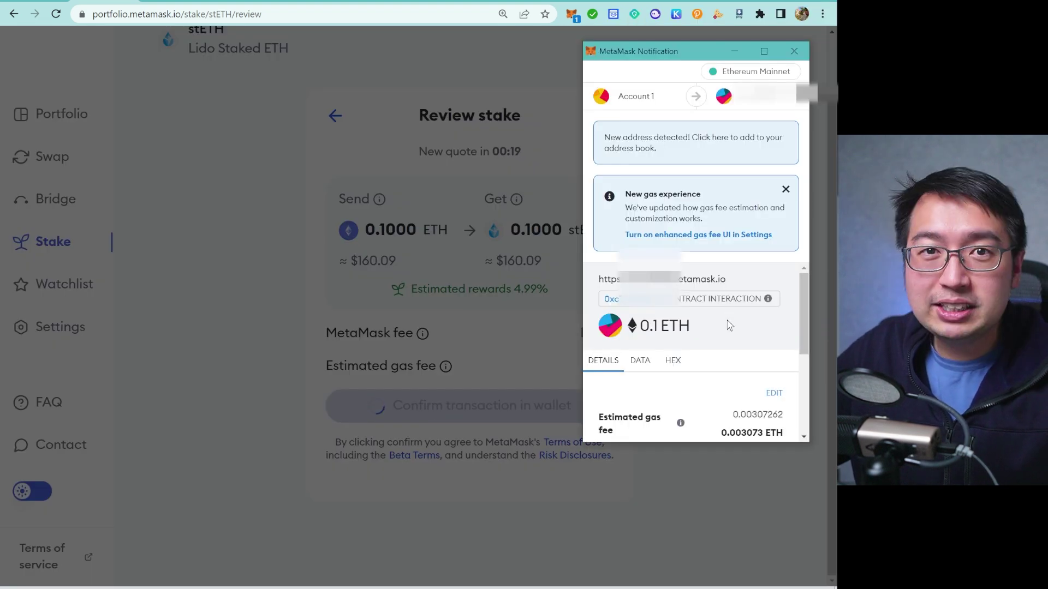
scroll(730, 325, "down", 2)
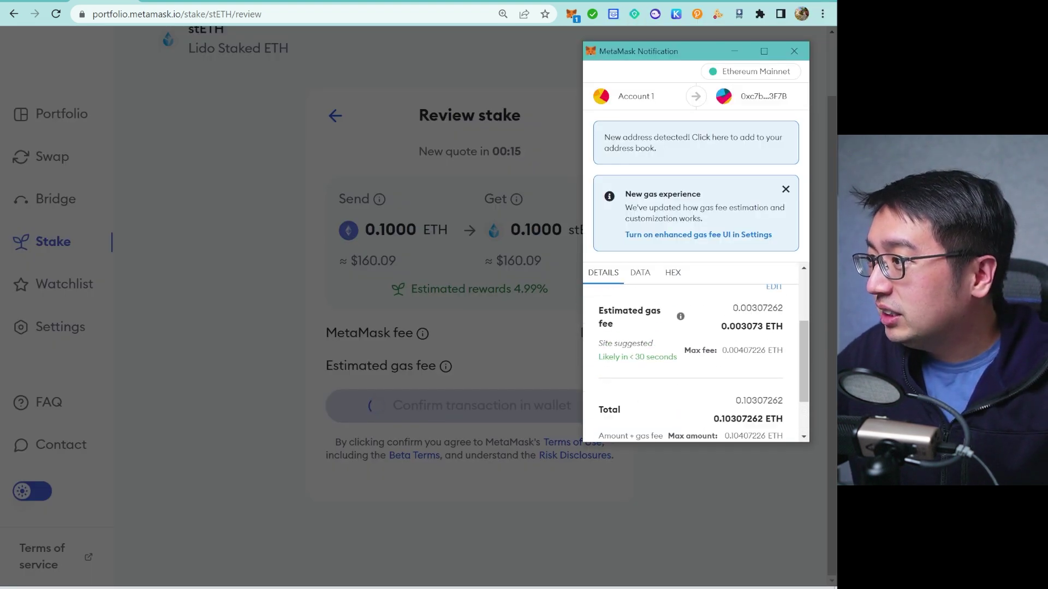
left_click_drag(730, 325, 741, 326)
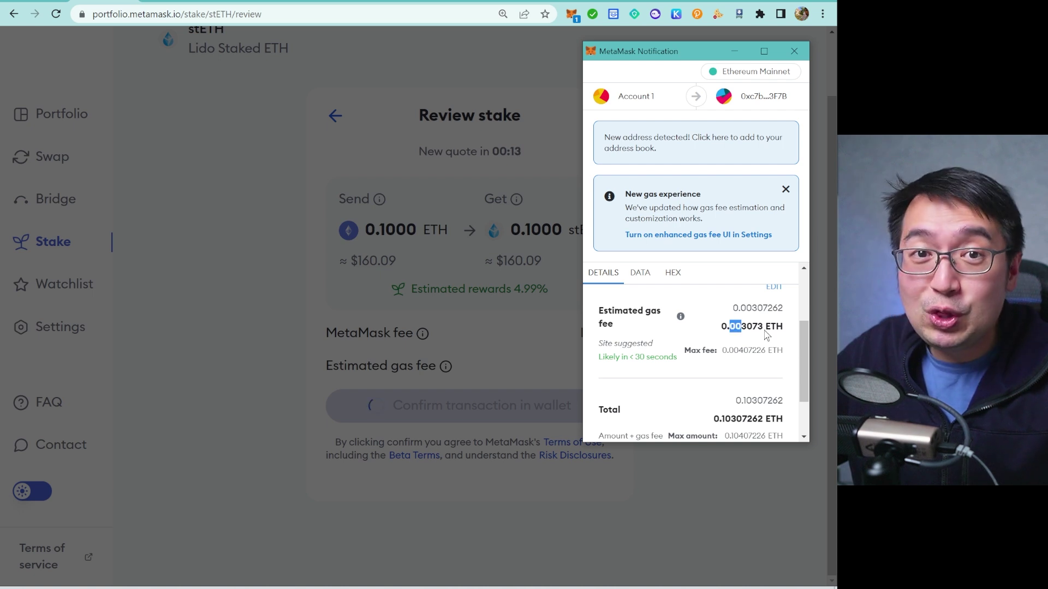
scroll(762, 338, "down", 1)
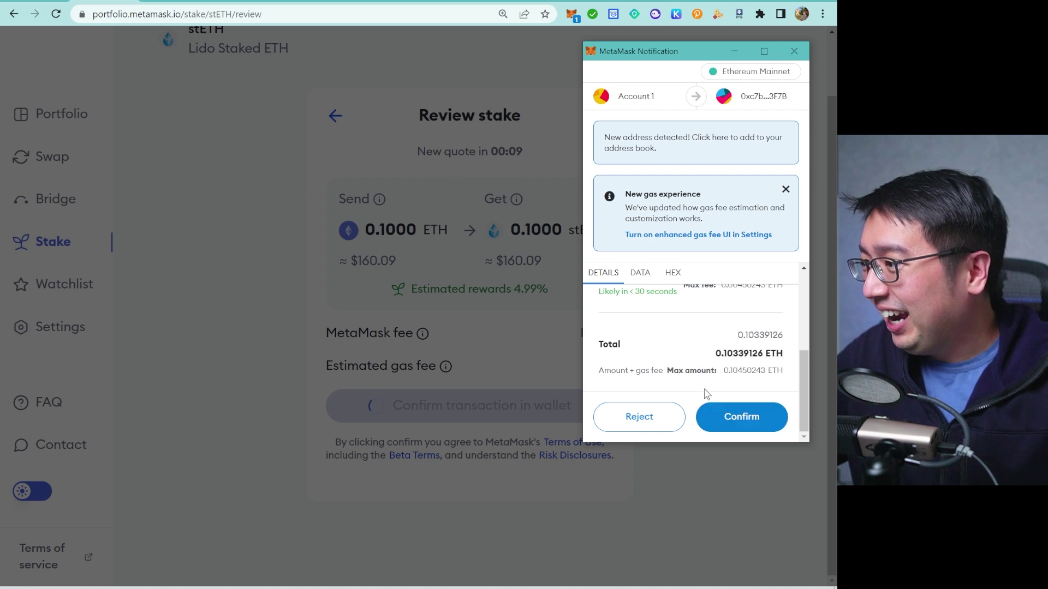
left_click(733, 418)
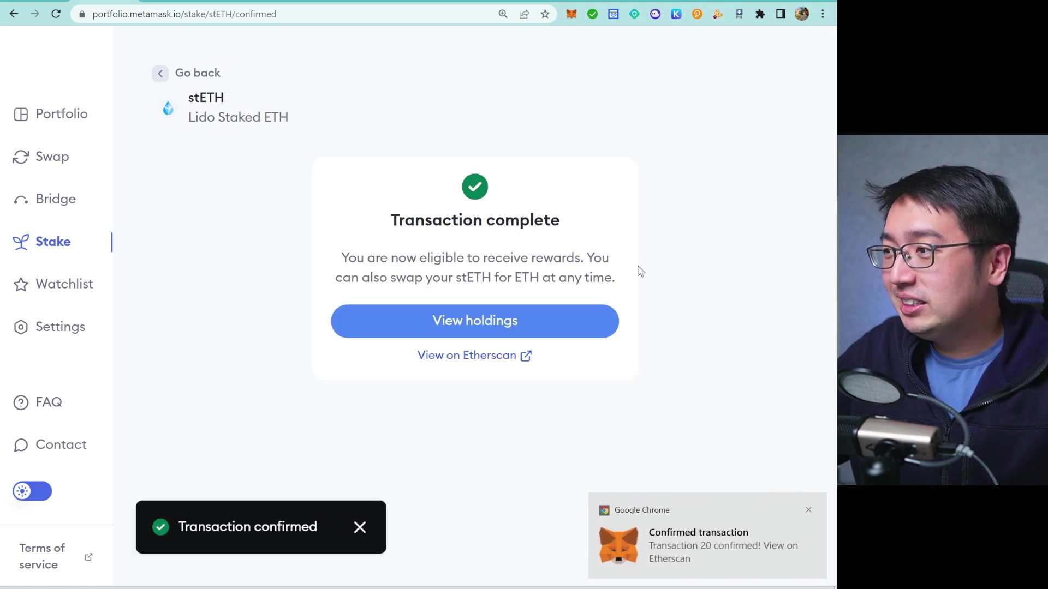
View the staking holdings and examine the stETH entry's current balance, lifetime rewards and current rewards percentage.
left_click(527, 320)
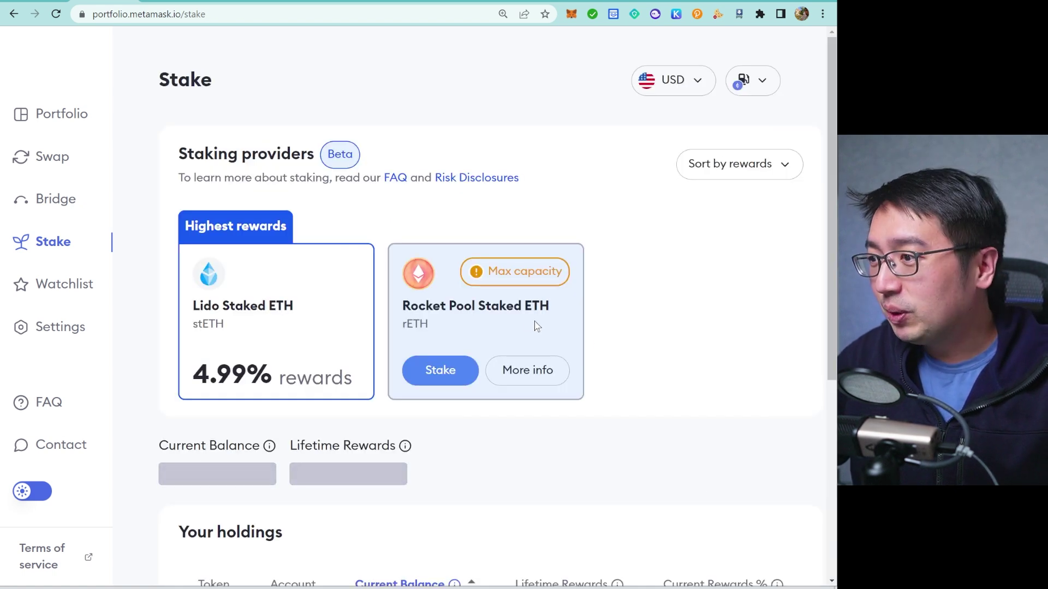
scroll(703, 364, "down", 3)
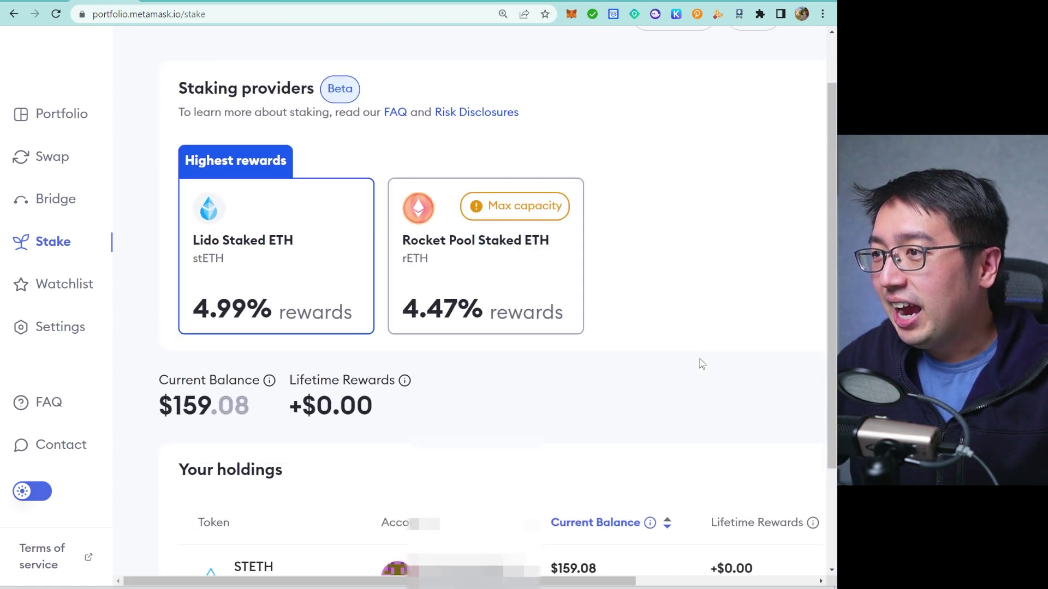
left_click_drag(157, 269, 305, 301)
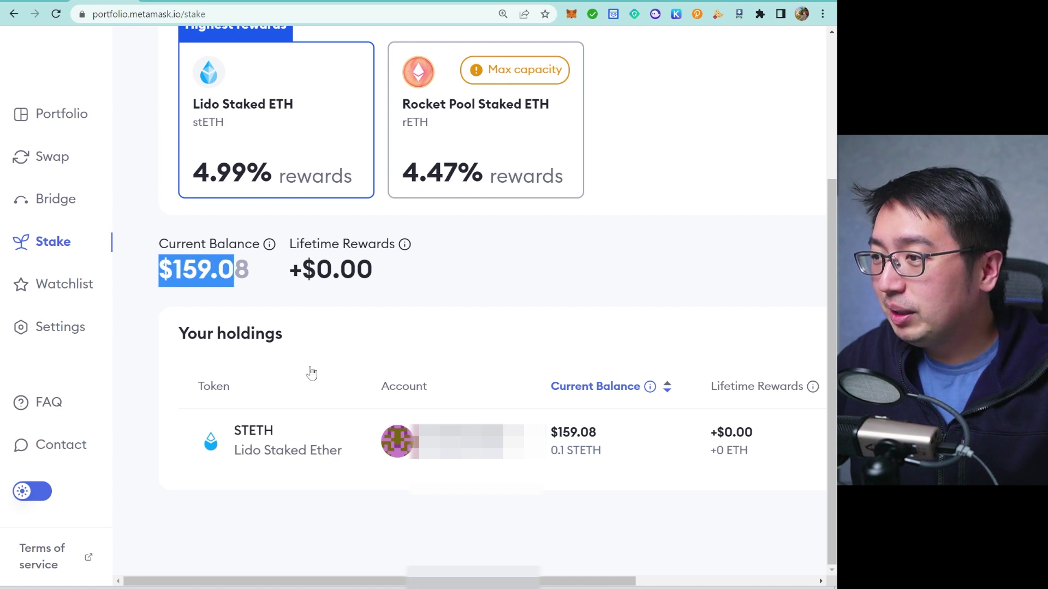
scroll(262, 431, "right", 1)
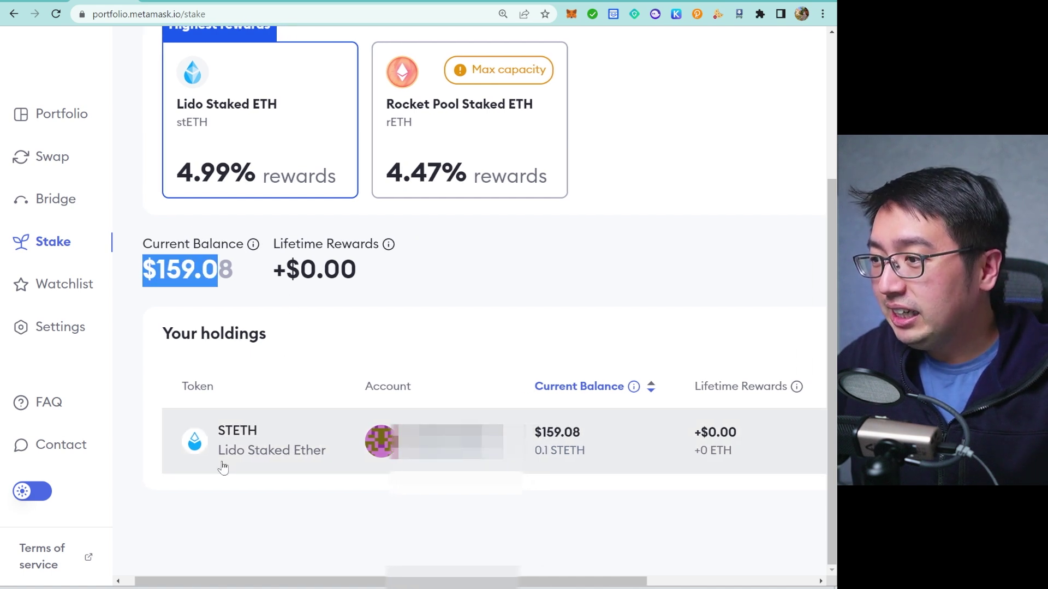
scroll(264, 464, "right", 3)
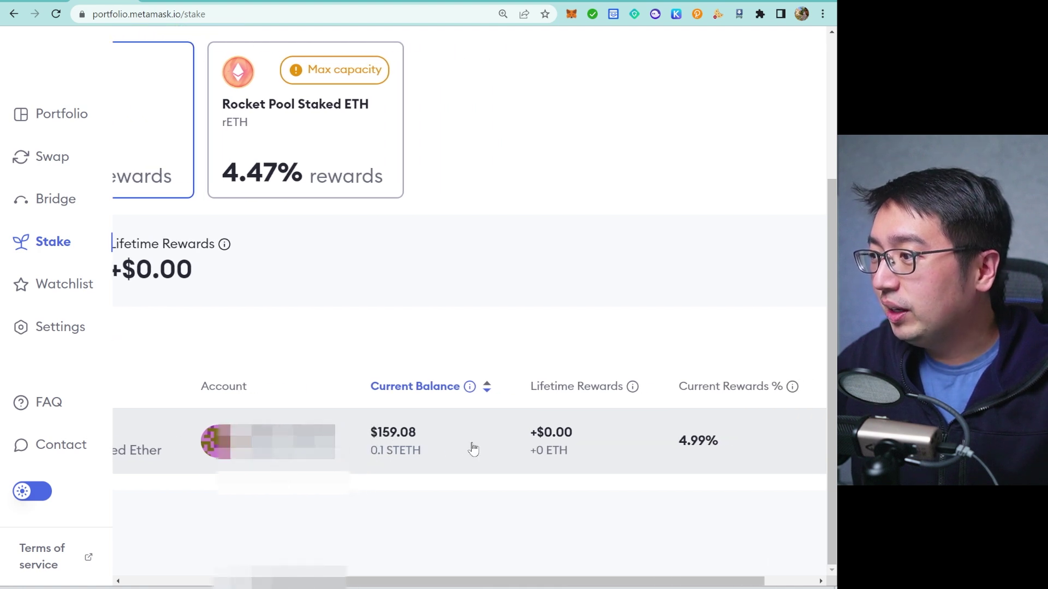
scroll(598, 453, "right", 1)
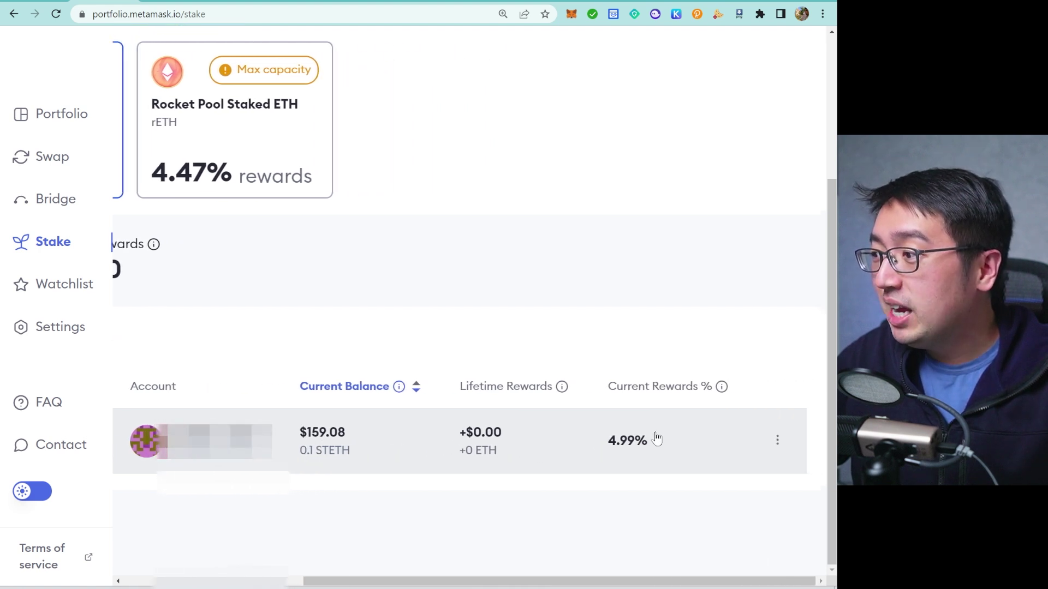